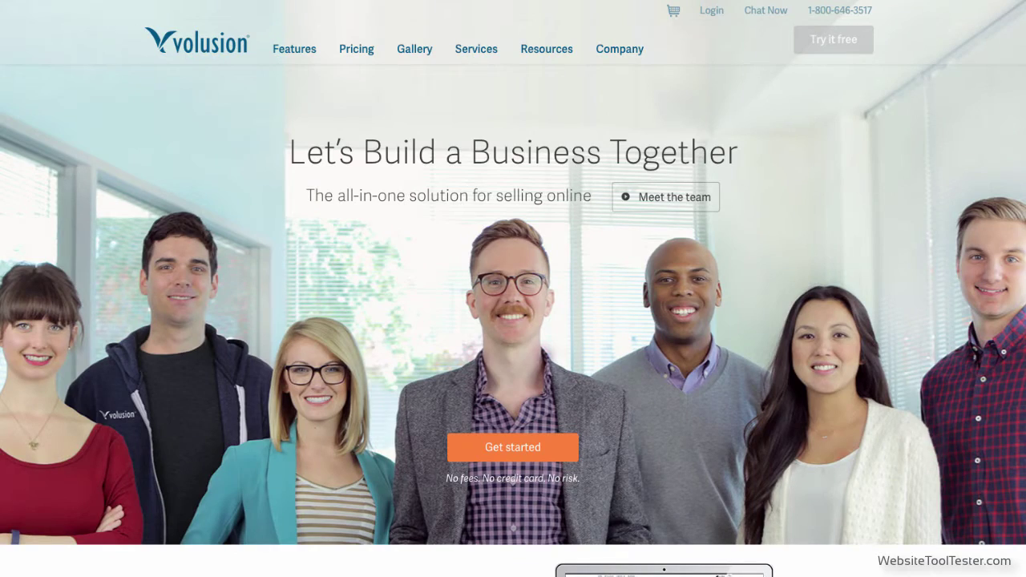
- Scroll through the Volusion homepage, then go to the Pricing page comparing the plans
scroll(513, 321, "down", 5)
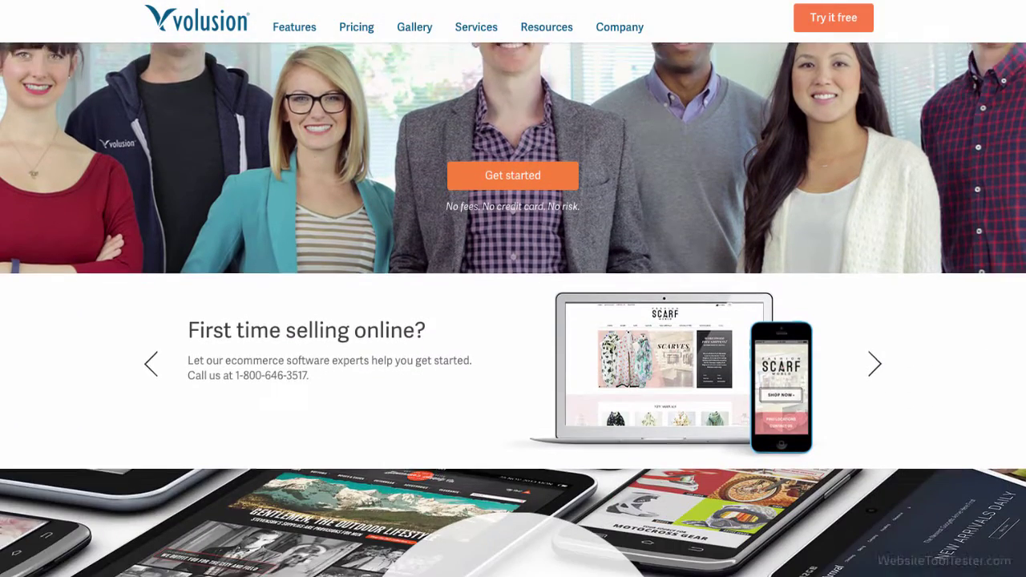
scroll(513, 320, "down", 3)
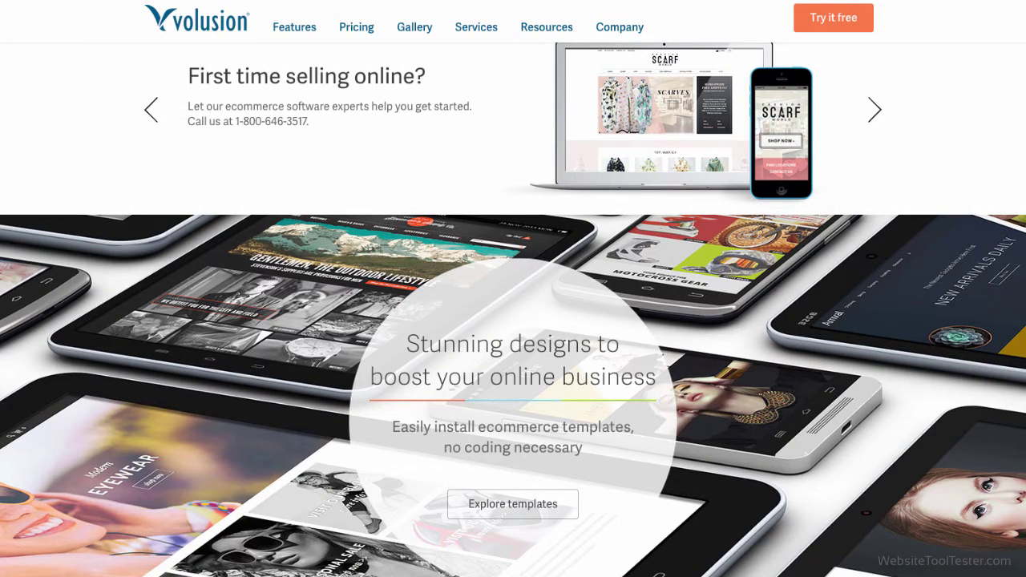
scroll(513, 320, "down", 6)
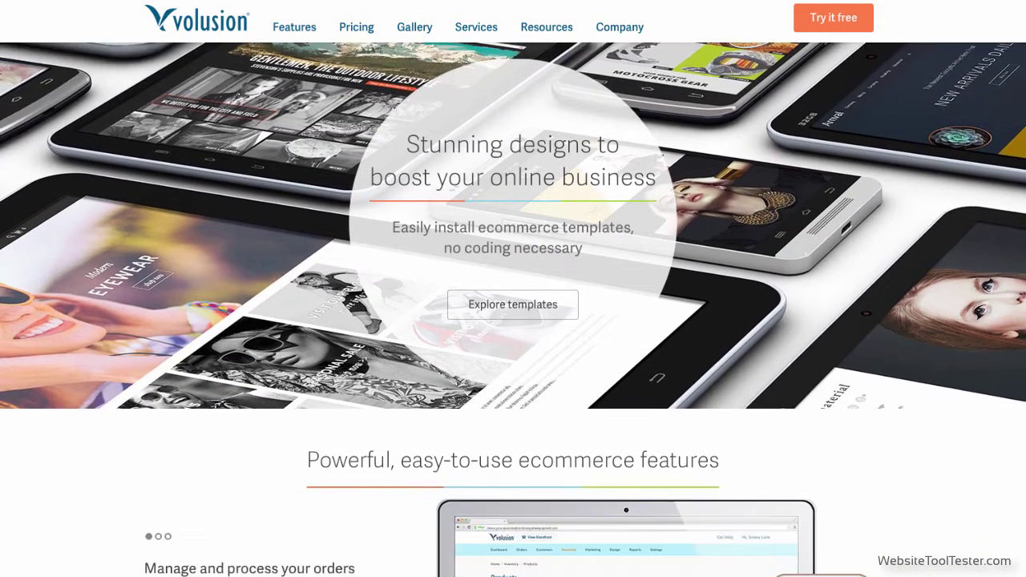
scroll(513, 321, "down", 2)
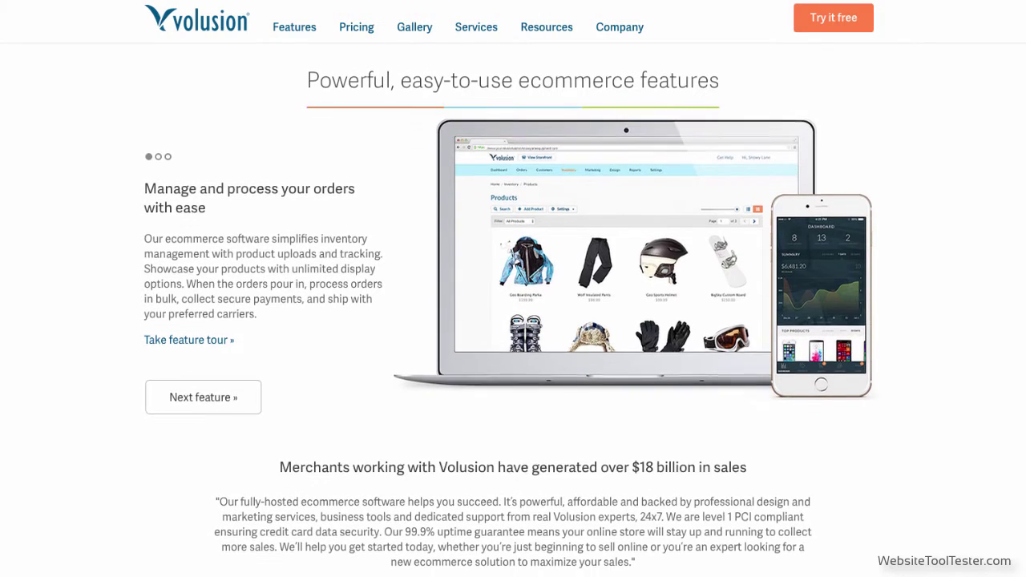
scroll(513, 321, "down", 1)
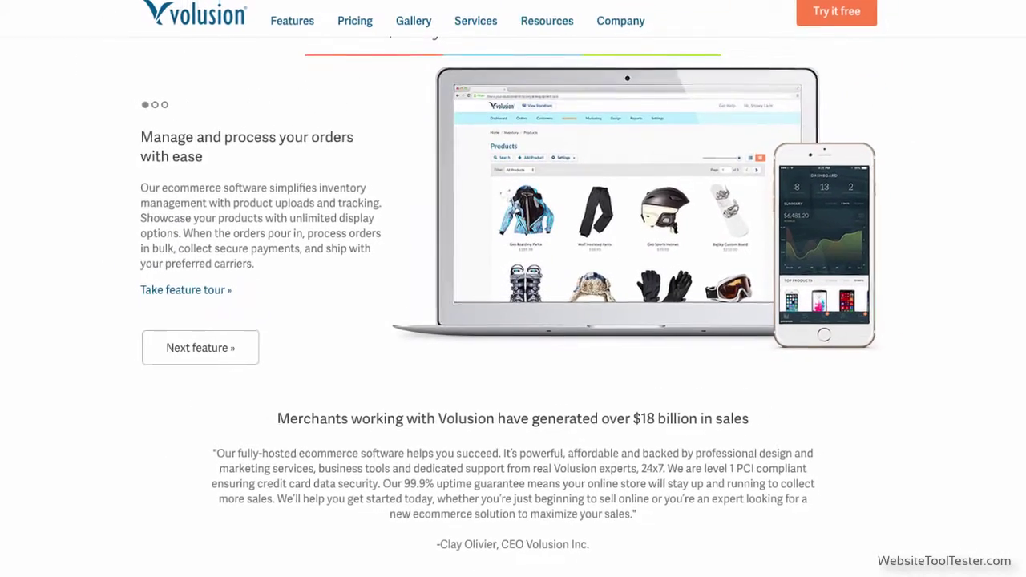
scroll(513, 320, "down", 10)
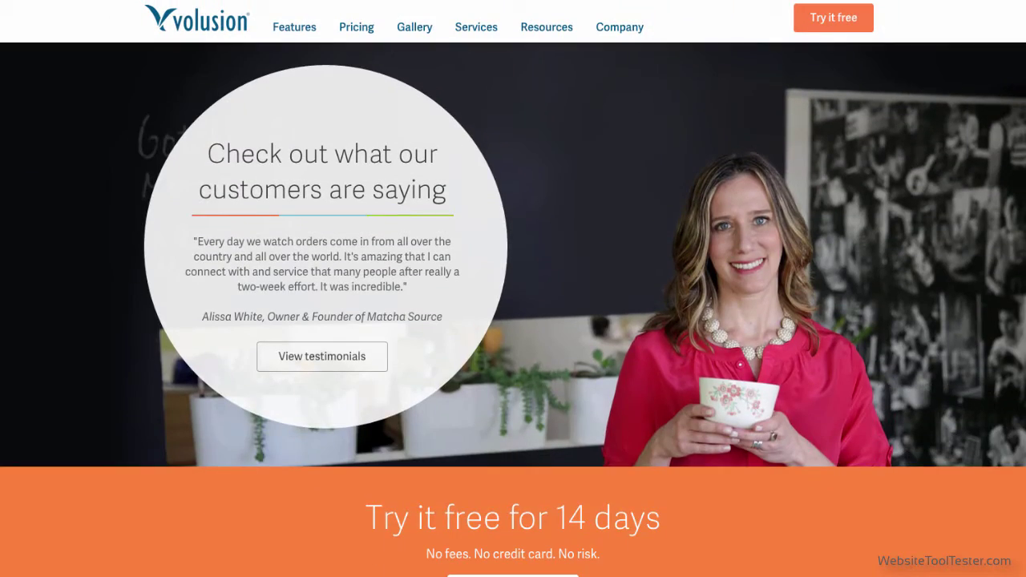
left_click(343, 27)
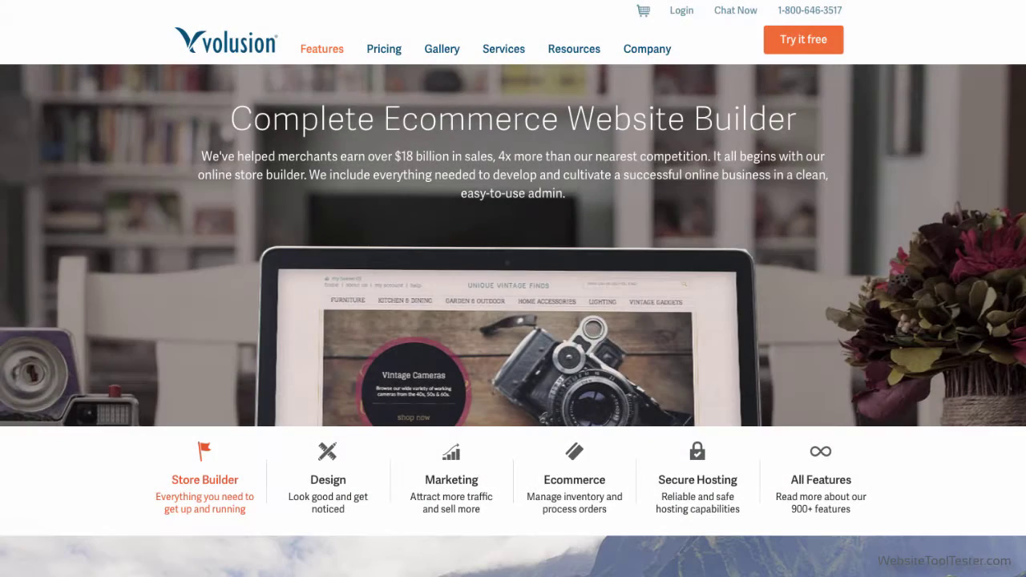
- Scroll down the 'Complete Ecommerce Website Builder' Features page
scroll(512, 320, "down", 4)
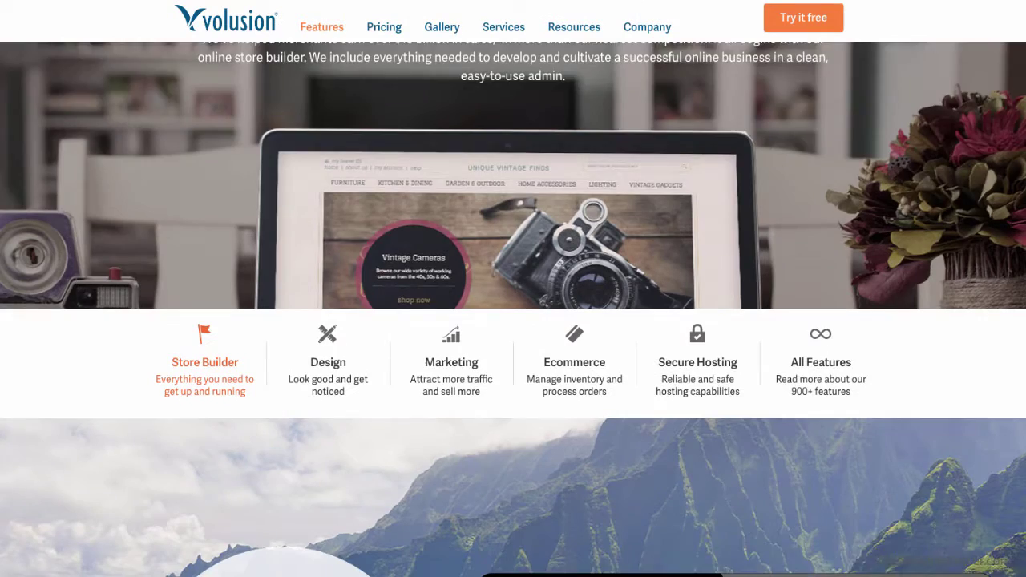
scroll(513, 321, "down", 2)
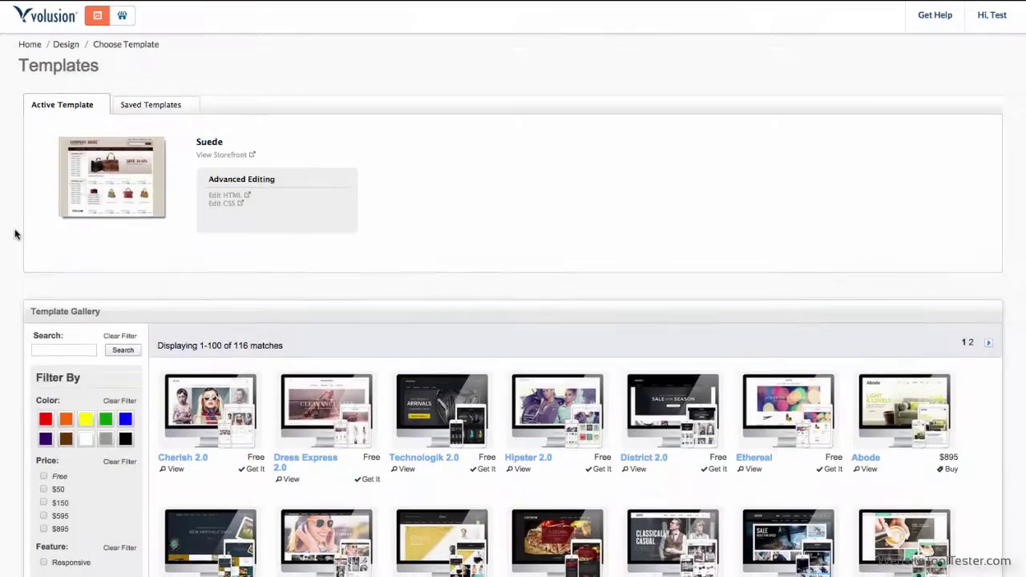
- Filter templates by the Free, $50, $150 and $595 price tiers, then drop $50
scroll(14, 233, "down", 3)
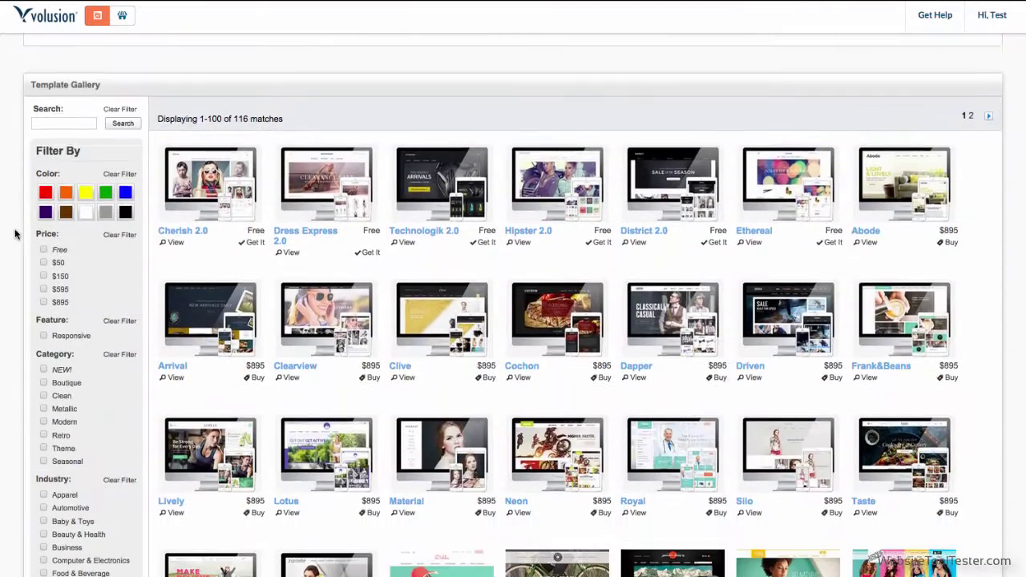
scroll(15, 233, "down", 1)
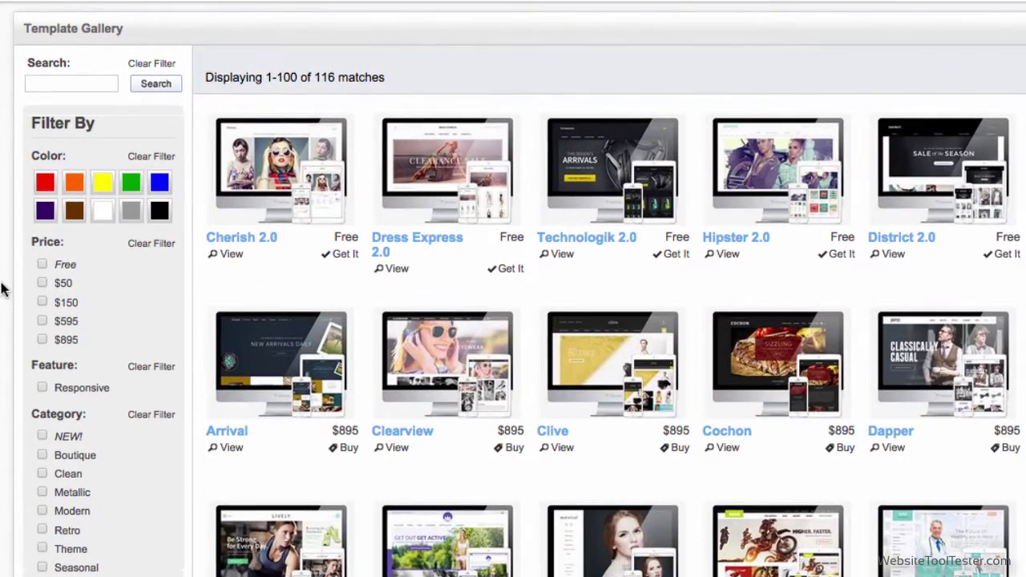
left_click(42, 265)
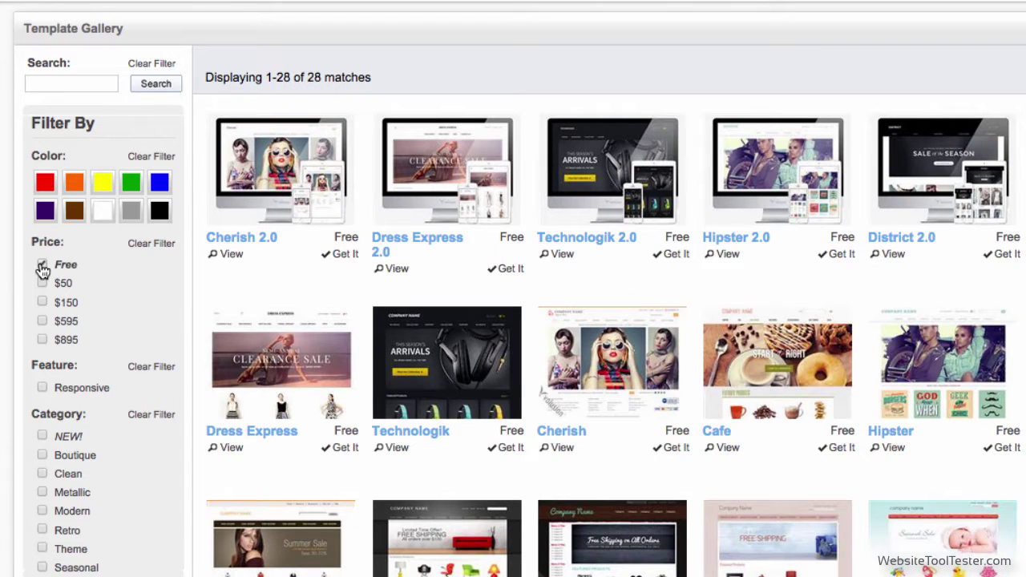
left_click(43, 284)
left_click(42, 303)
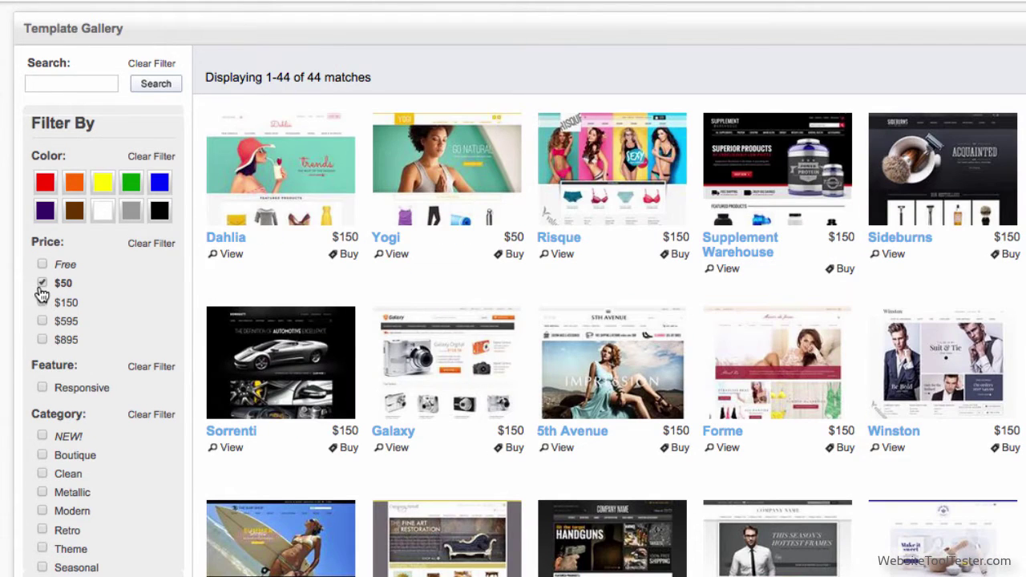
left_click(42, 285)
left_click(42, 322)
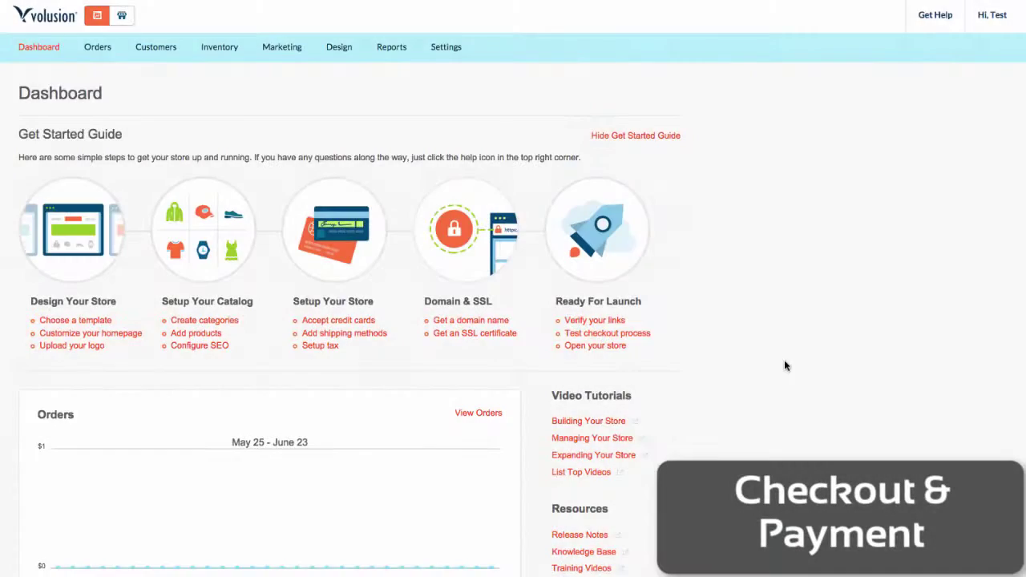
- Review the Payment settings' accepted credit cards and payment gateway setup
mouse_move(442, 46)
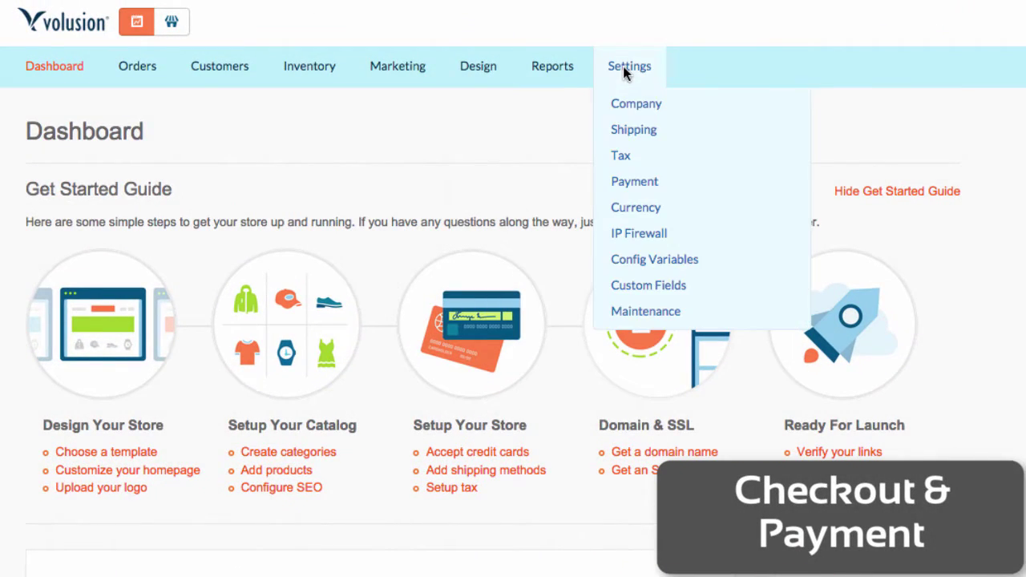
left_click(638, 186)
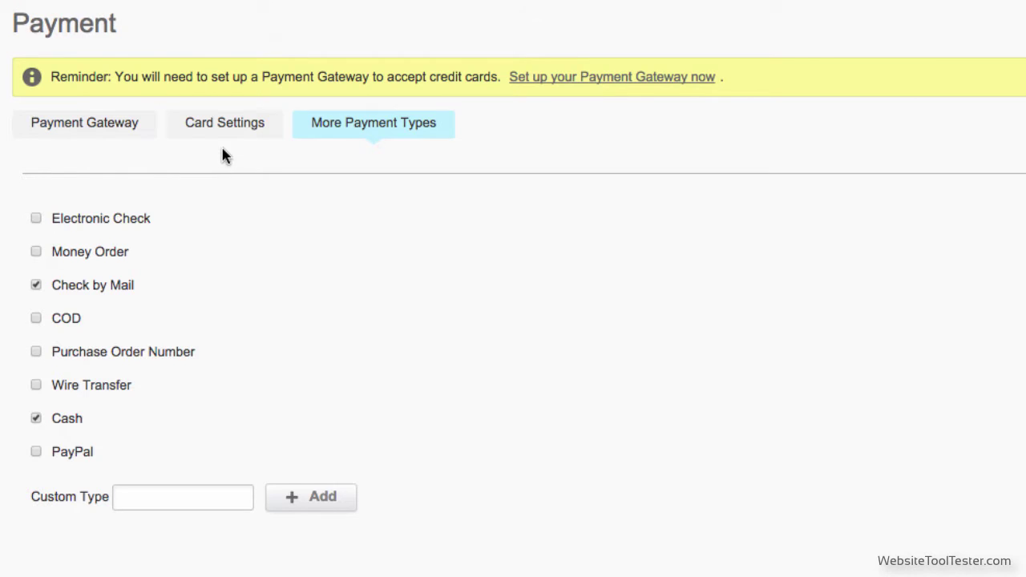
left_click(216, 131)
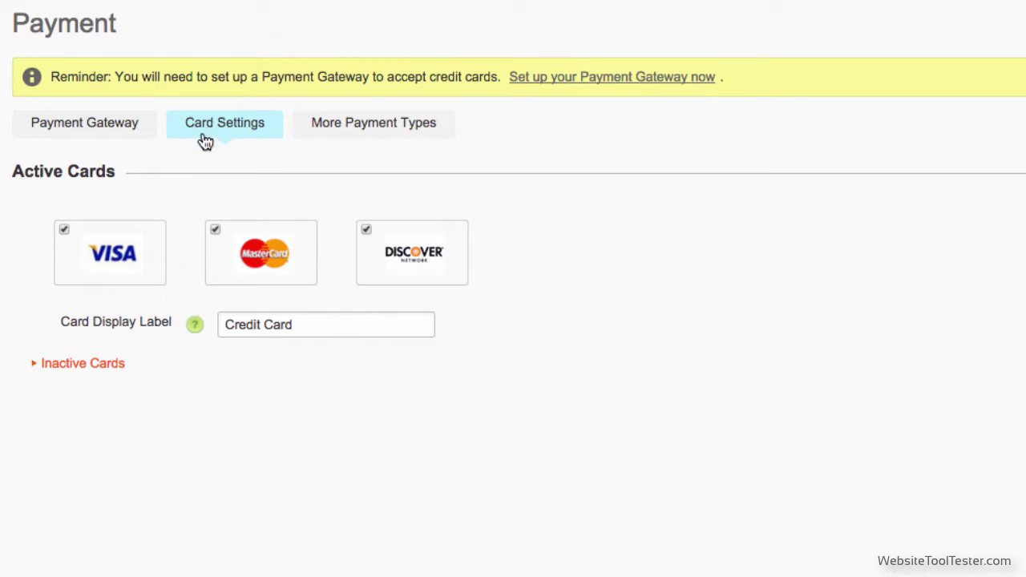
left_click(107, 137)
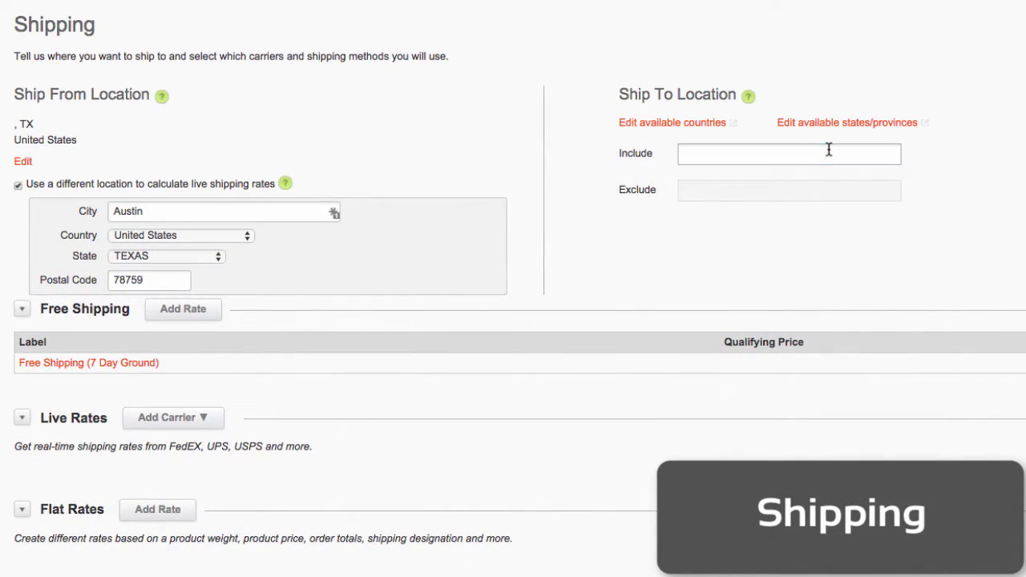
- Add United States and United Kingdom as shipping destination countries
left_click(829, 151)
type("united")
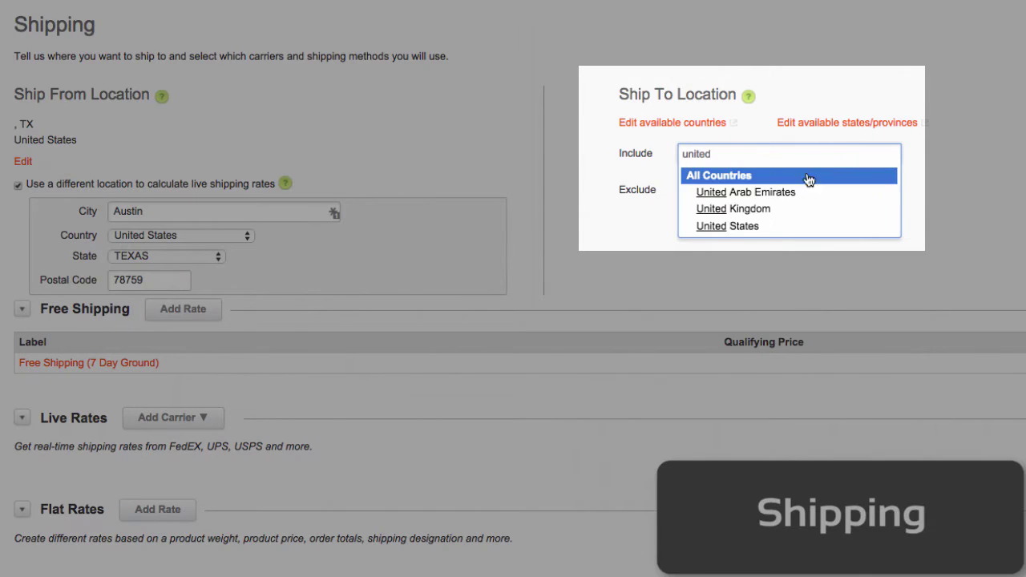
left_click(717, 227)
left_click(741, 208)
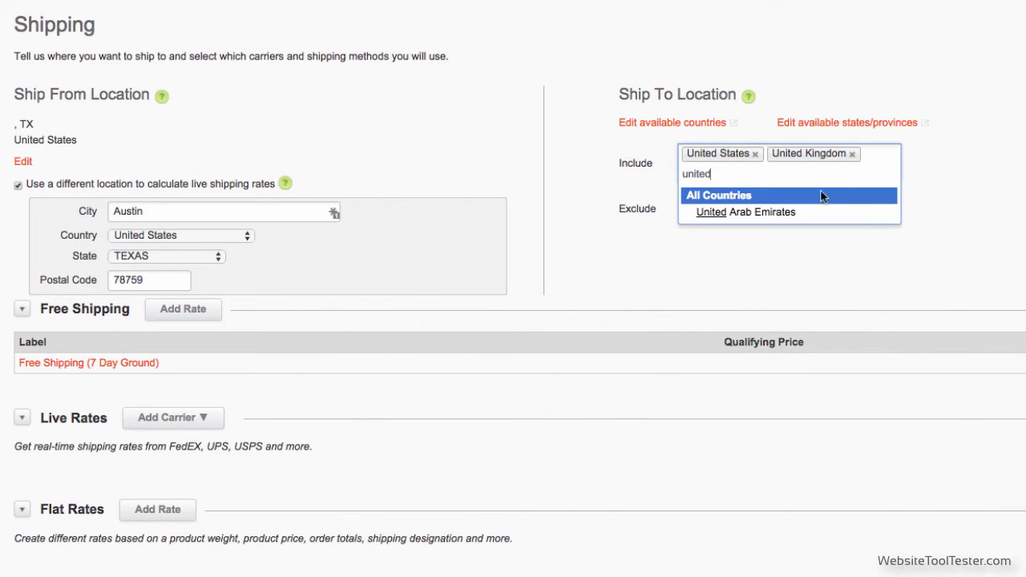
left_click(976, 158)
- Exclude Alaska and check the Live Rates carrier list without adding one
left_click(787, 195)
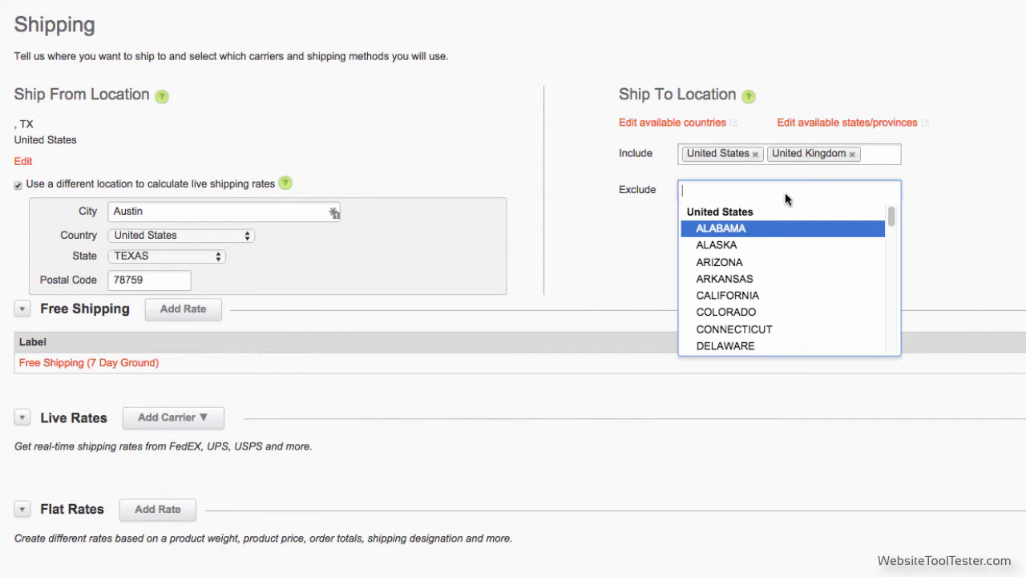
left_click(762, 245)
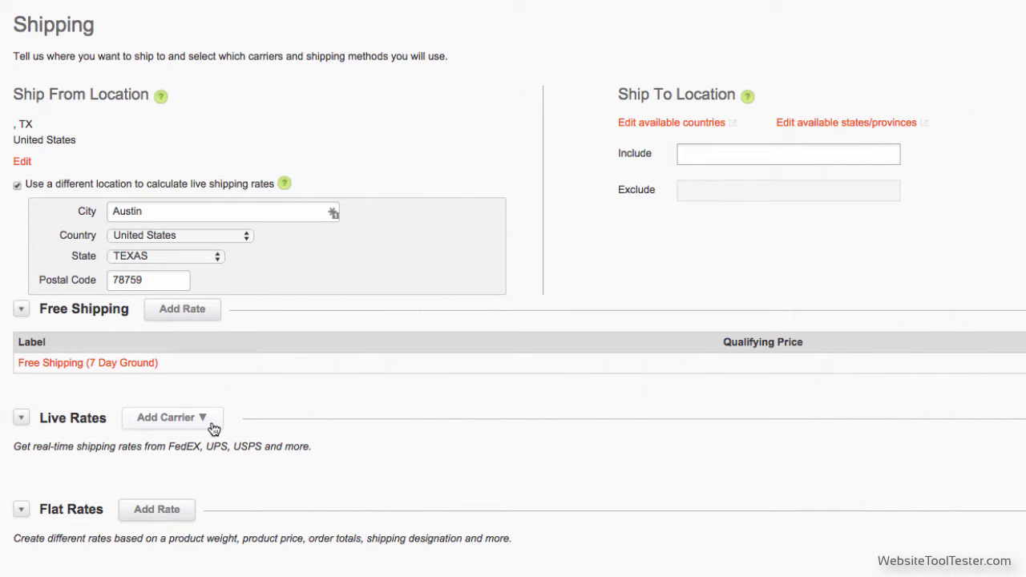
left_click(201, 418)
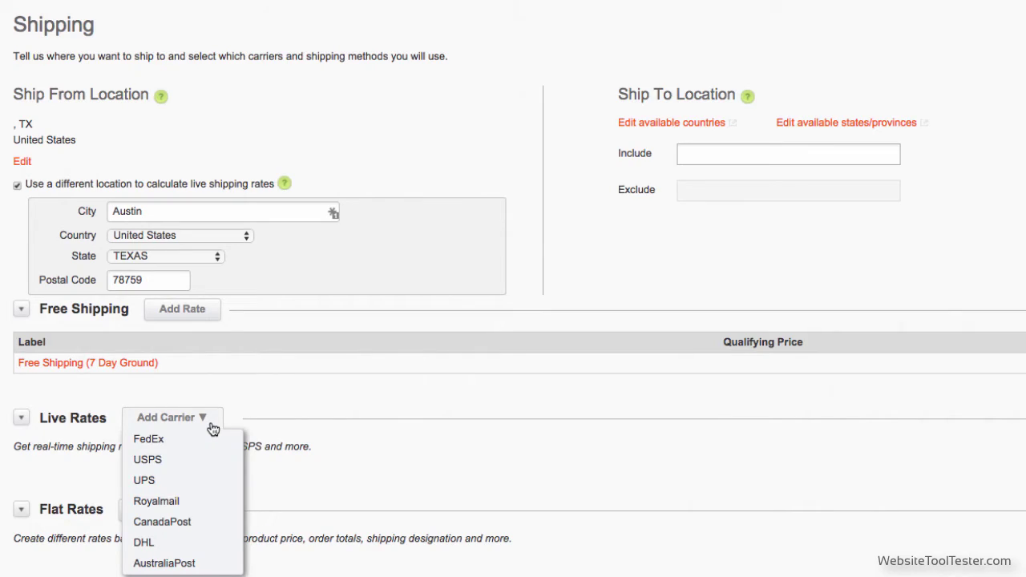
left_click(211, 425)
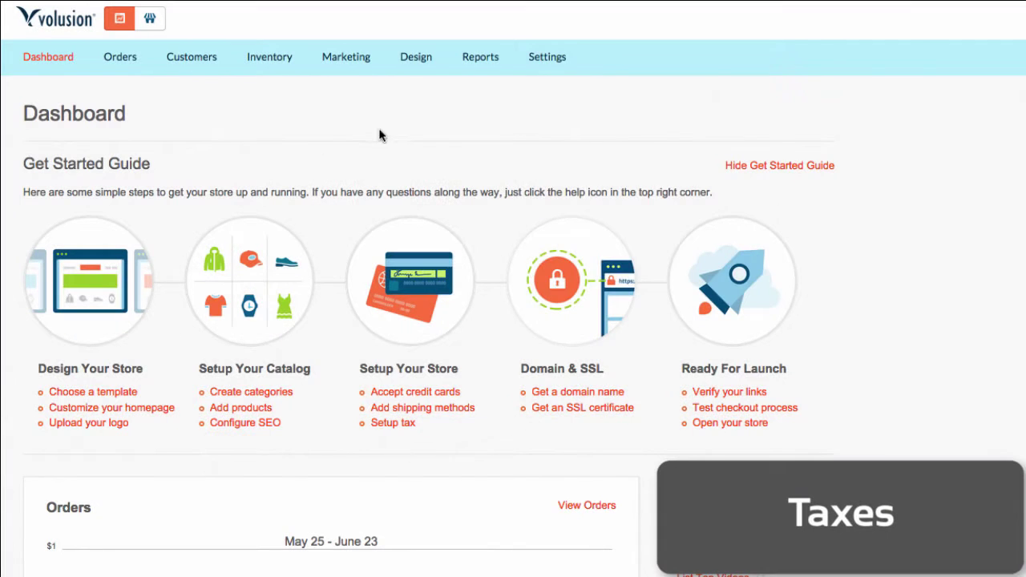
- Open Tax | Manual Rates showing 10% for Australia, New Zealand, UK and 6.25% for US
mouse_move(538, 83)
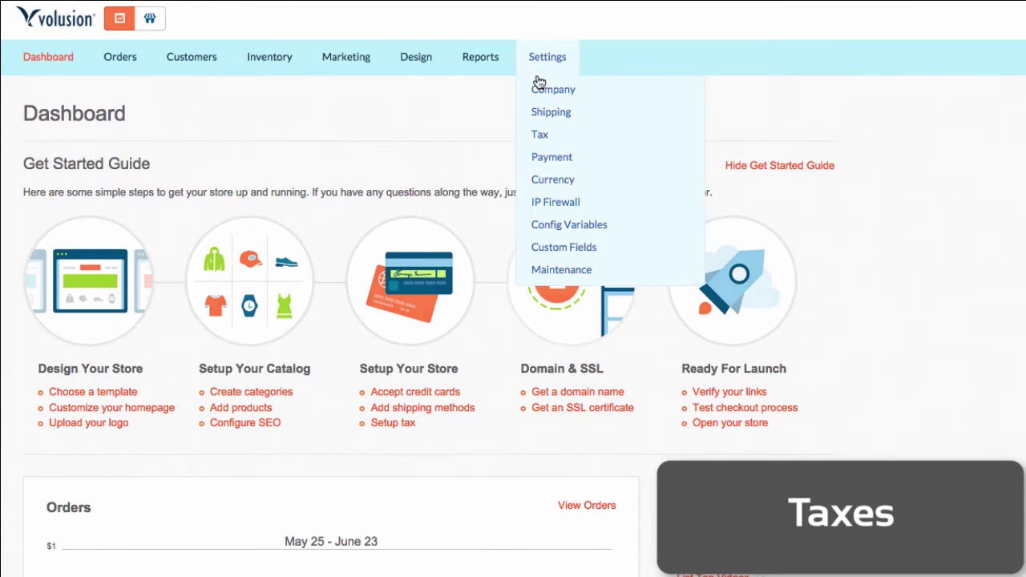
left_click(548, 140)
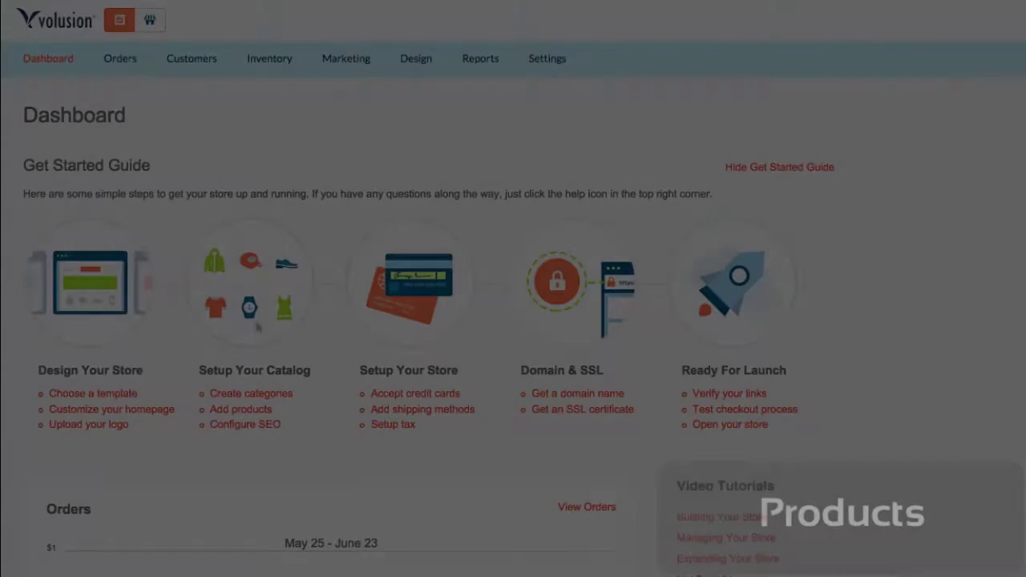
mouse_move(250, 73)
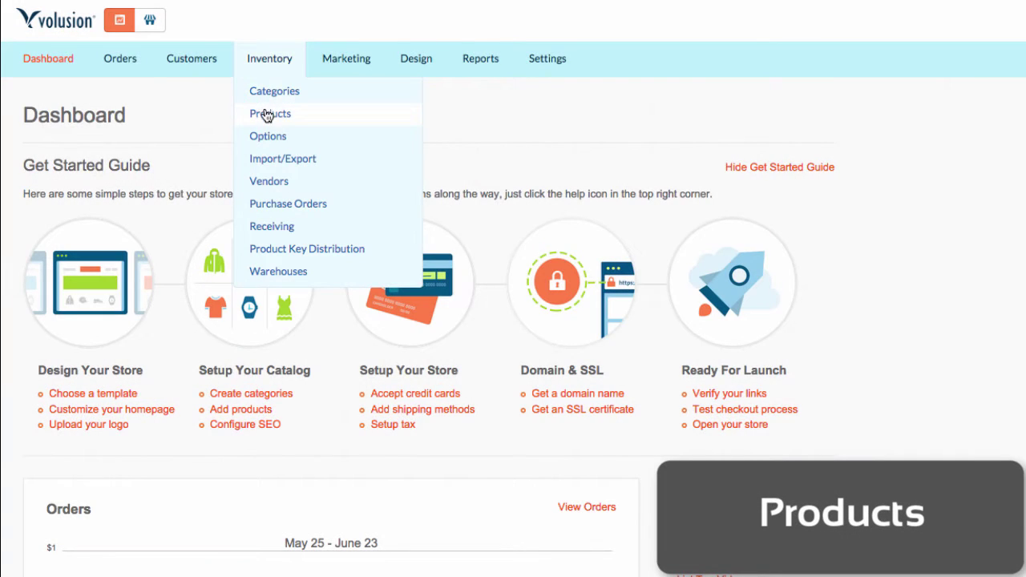
- View the Bag of Rice colour options and keep Green in its storefront Colors dropdown
left_click(268, 114)
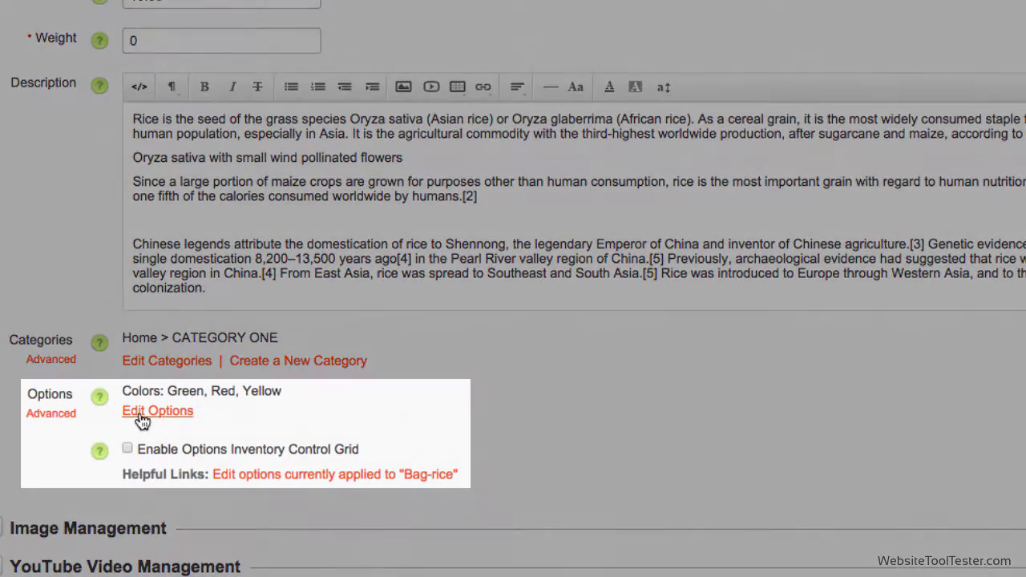
left_click(142, 414)
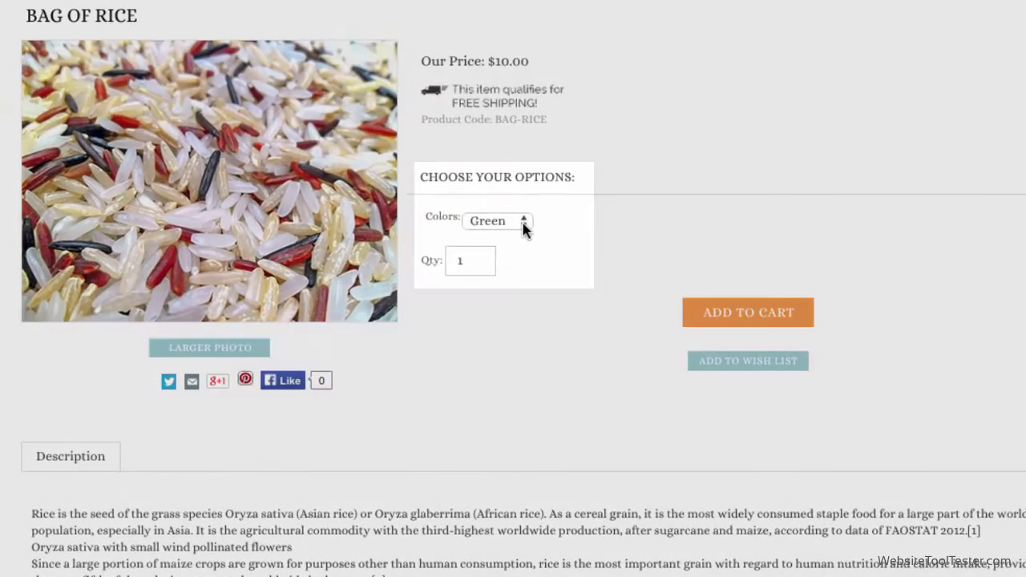
left_click(492, 311)
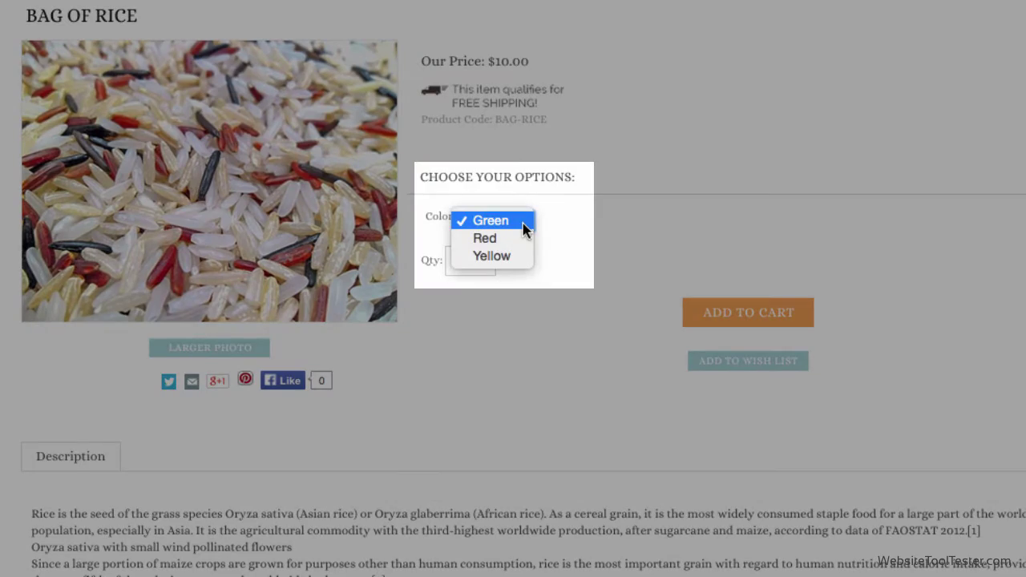
left_click(524, 230)
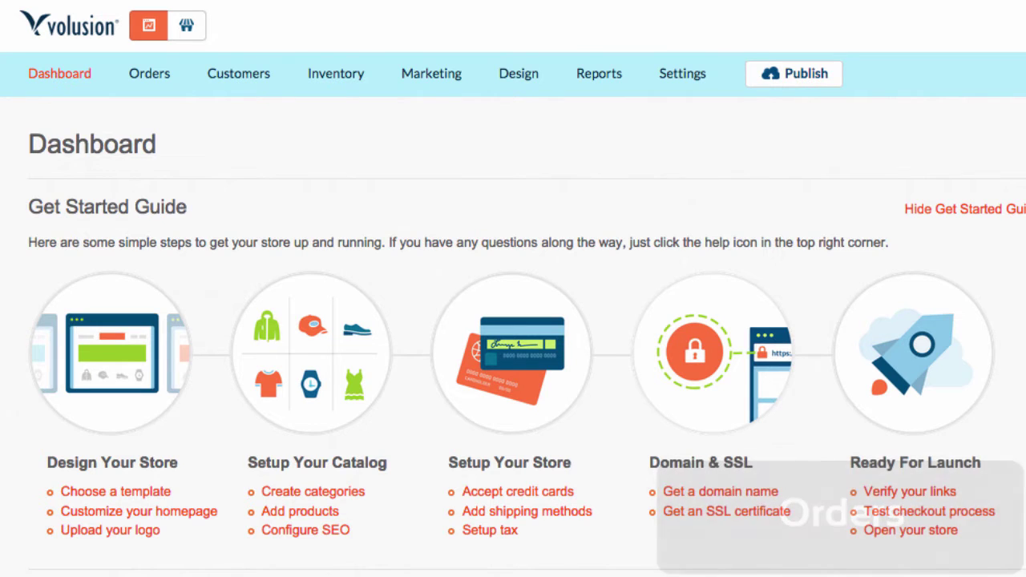
- Open order 3's details, totalling $0.36, from Process Orders
mouse_move(148, 77)
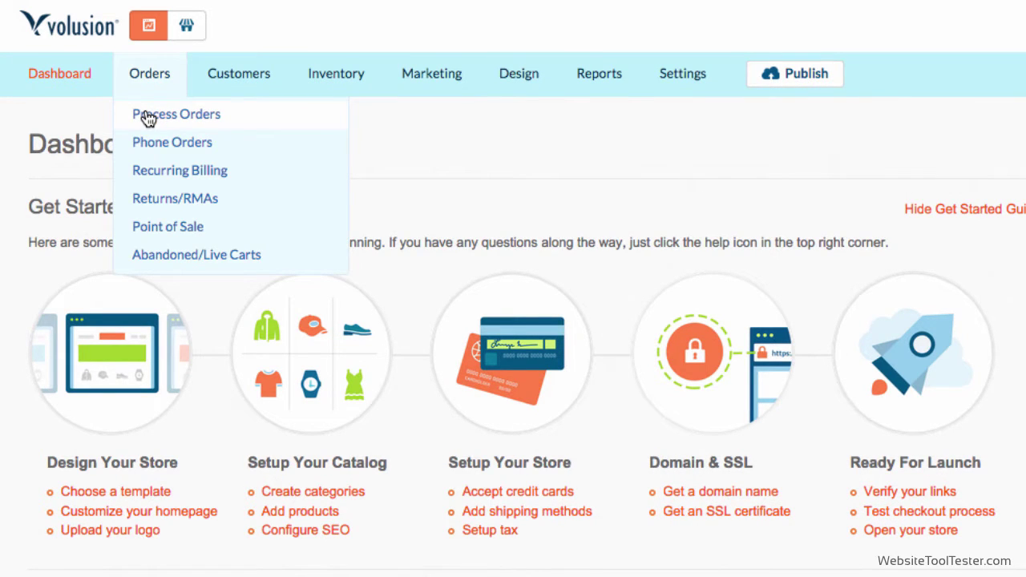
left_click(148, 117)
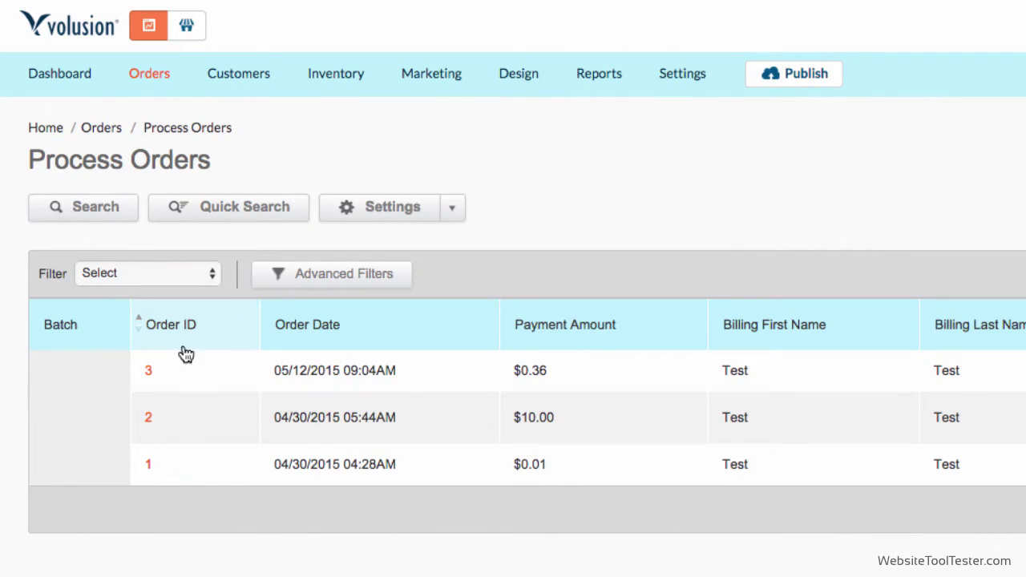
left_click(149, 372)
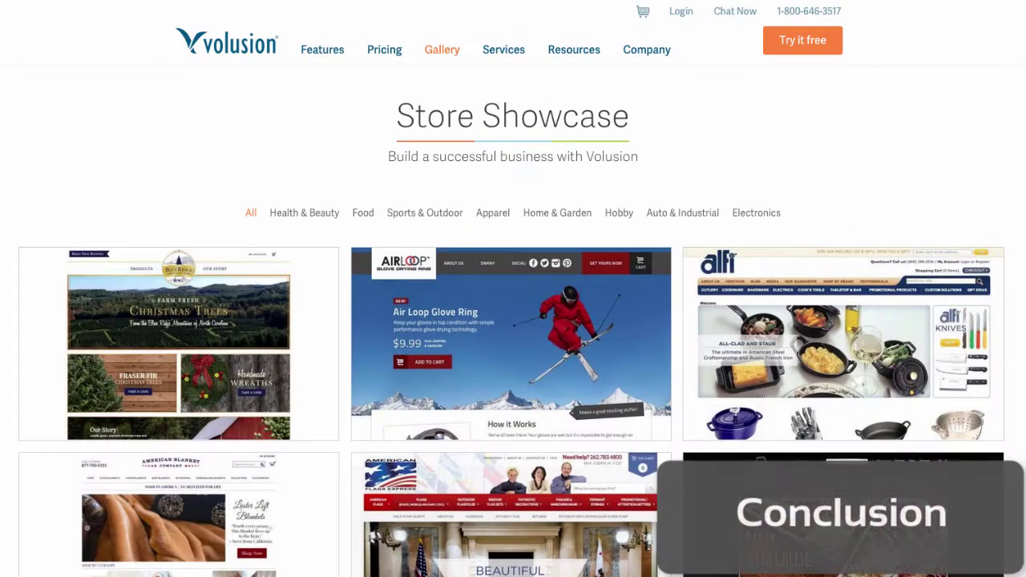
- Scroll the Store Showcase to shops like Air Loop Glove Ring and Balsam Hill
scroll(511, 321, "down", 5)
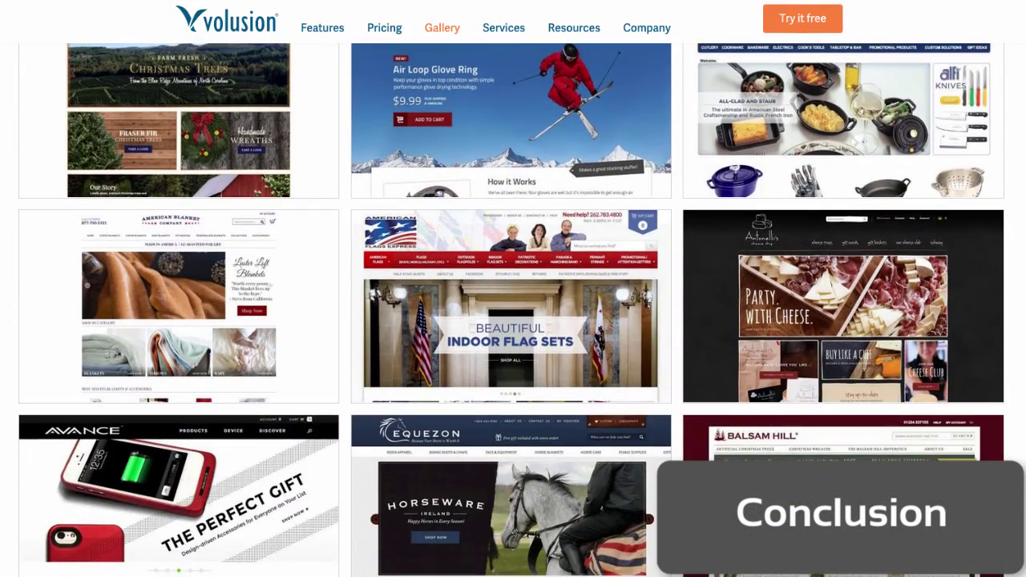
scroll(511, 321, "down", 5)
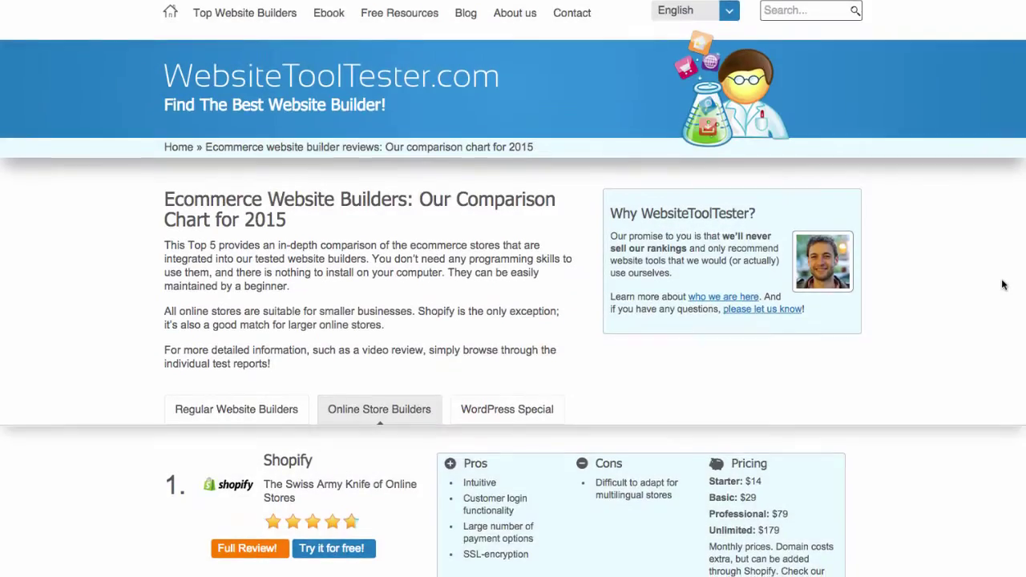
- Scroll the comparison chart past Shopify, Weebly and Squarespace to Volusion
scroll(1001, 284, "down", 3)
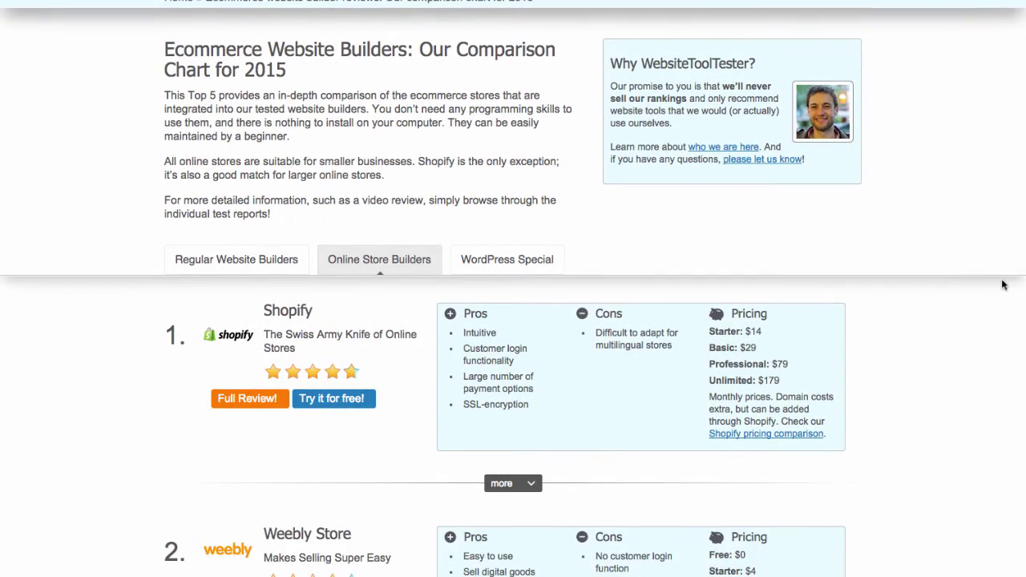
scroll(1002, 285, "down", 2)
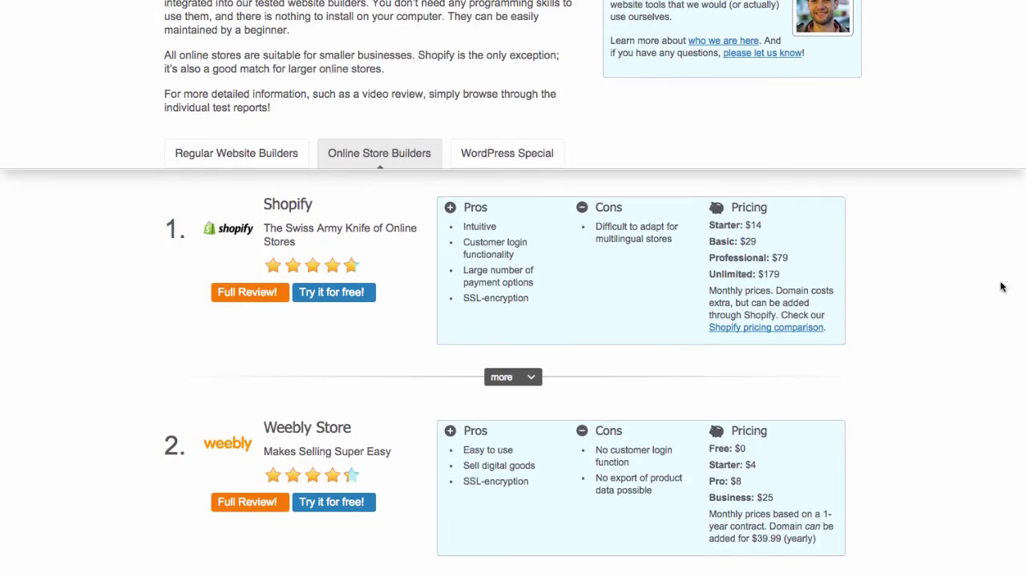
scroll(1001, 286, "down", 1)
scroll(1000, 287, "down", 2)
scroll(1000, 287, "down", 6)
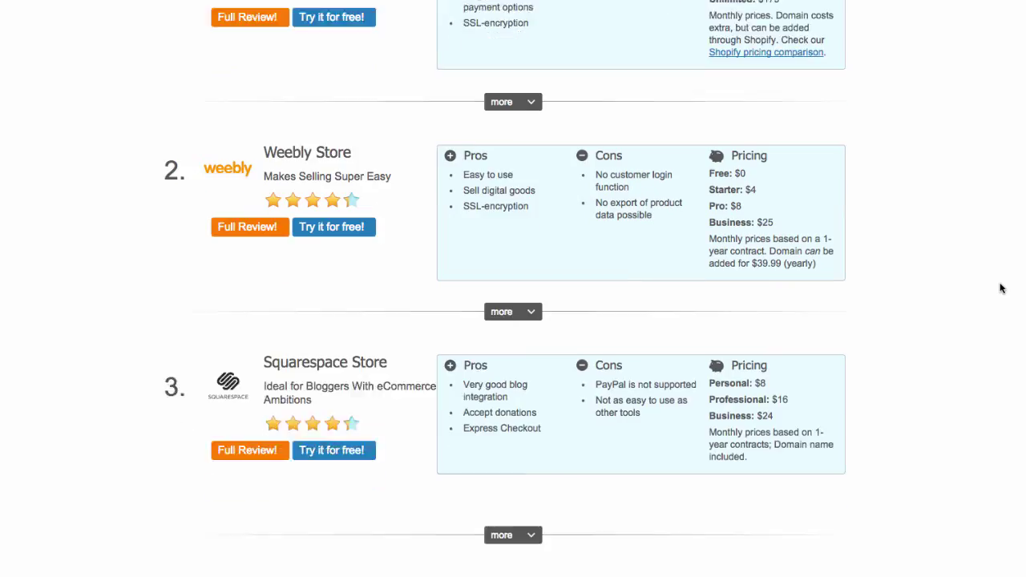
scroll(999, 288, "down", 4)
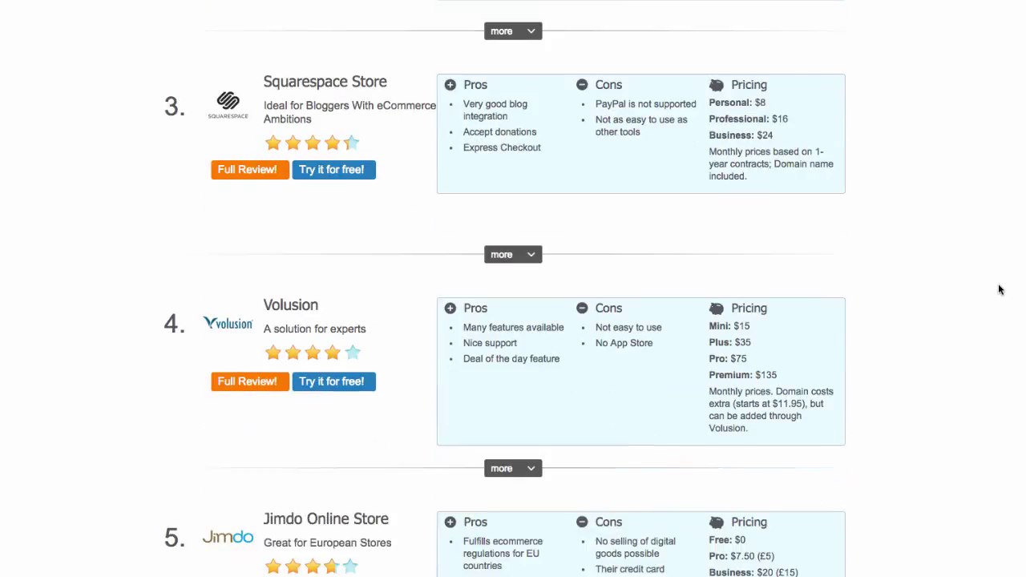